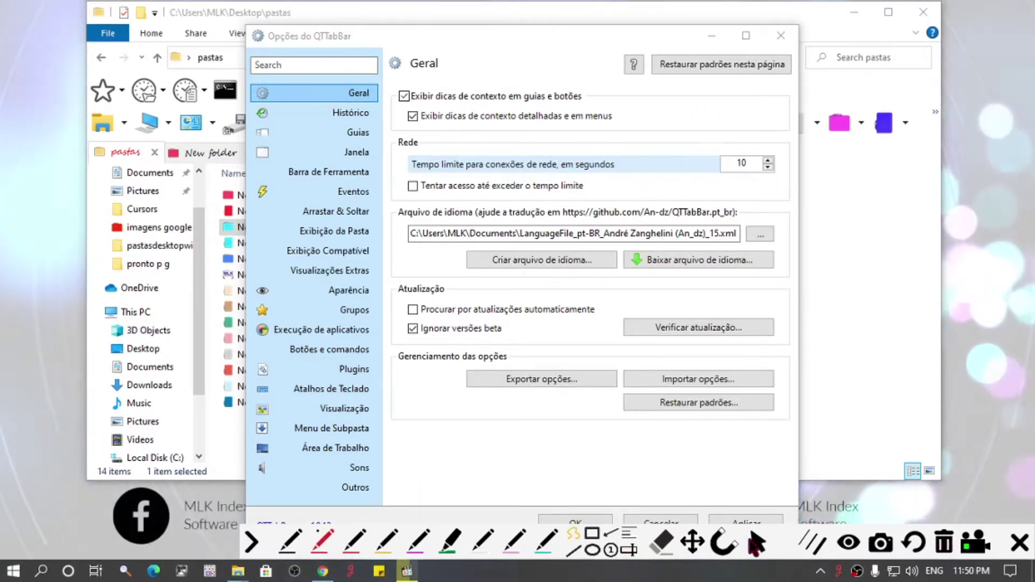
Minimize the QTTabBar options window and annotate the folder window with a red number 5 and a red loop around the folder tabs
left_click(711, 35)
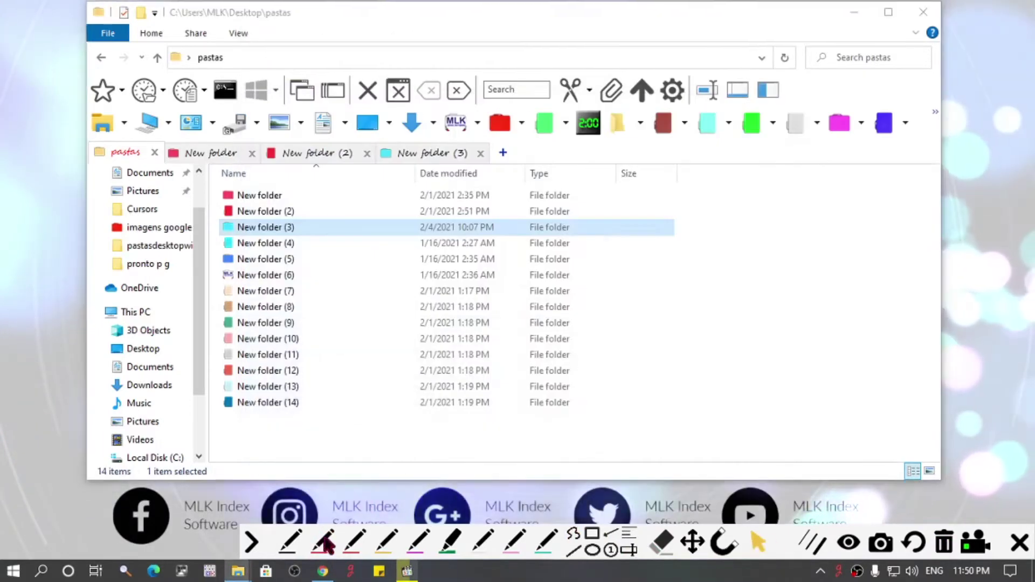
left_click_drag(665, 252, 783, 253)
mouse_move(668, 254)
left_mouse_down()
mouse_move(666, 298)
mouse_move(706, 396)
mouse_move(648, 378)
left_mouse_up()
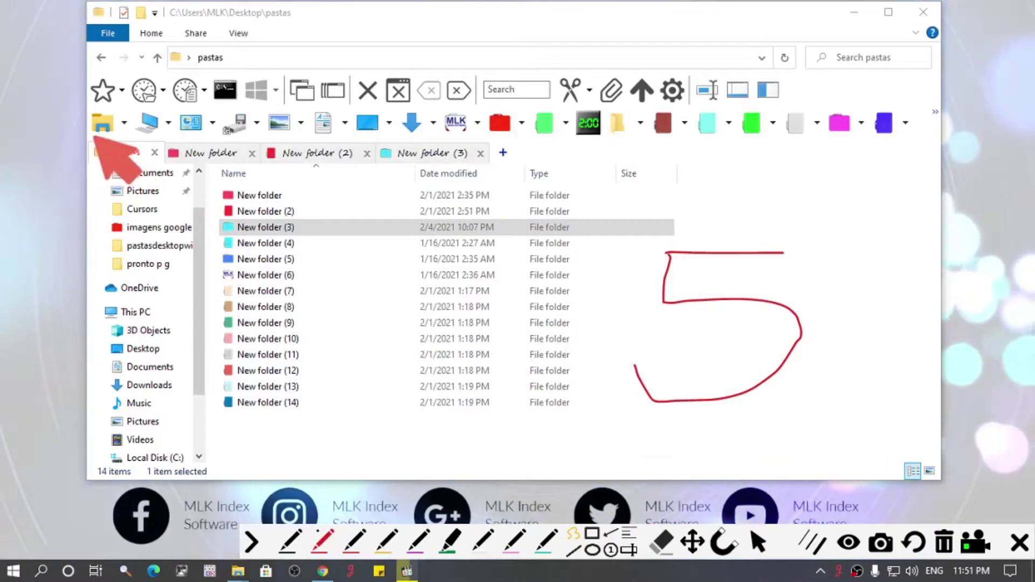
mouse_move(81, 161)
left_mouse_down()
mouse_move(504, 170)
mouse_move(479, 132)
mouse_move(93, 135)
left_mouse_up()
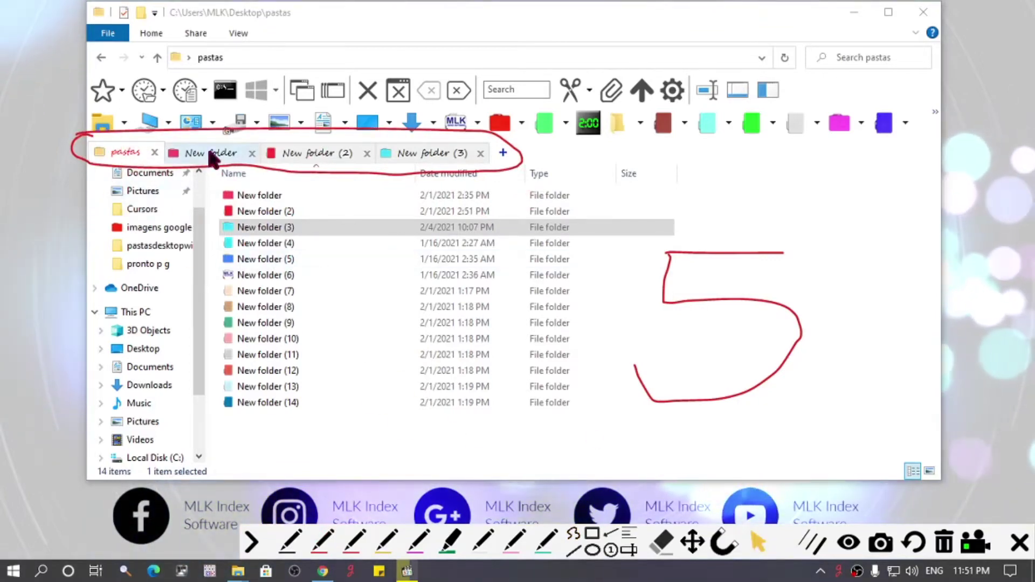
View the New folder, pastas, New folder (2) and New folder (3) tabs in turn and clear all annotations
left_click(210, 154)
left_click(135, 154)
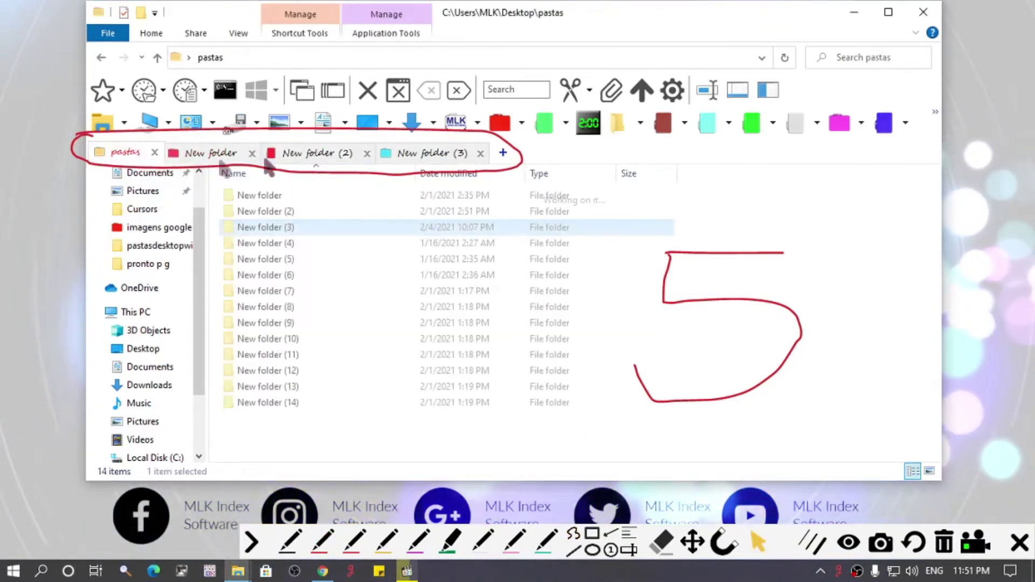
left_click(310, 153)
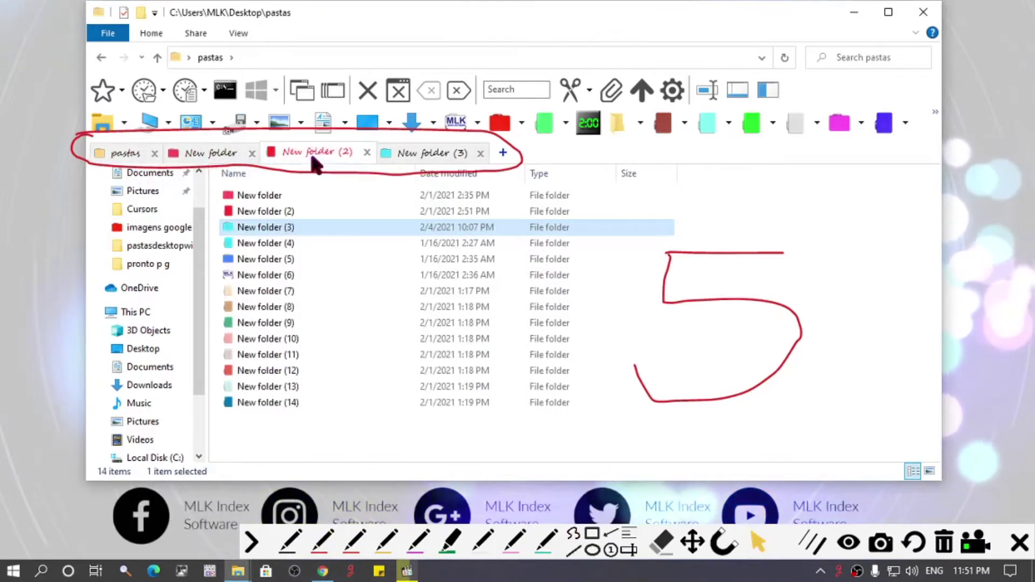
left_click(429, 156)
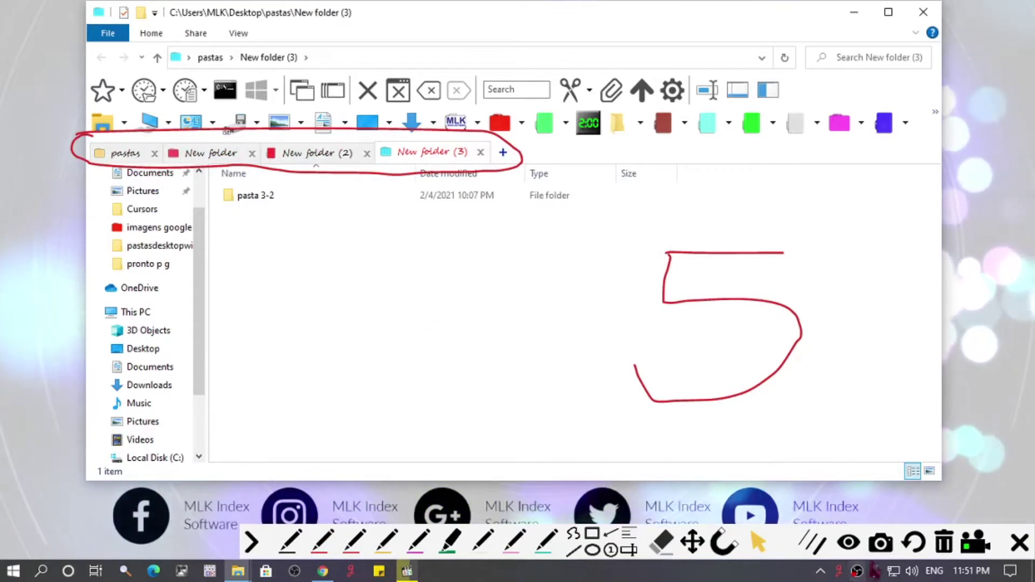
left_click(943, 544)
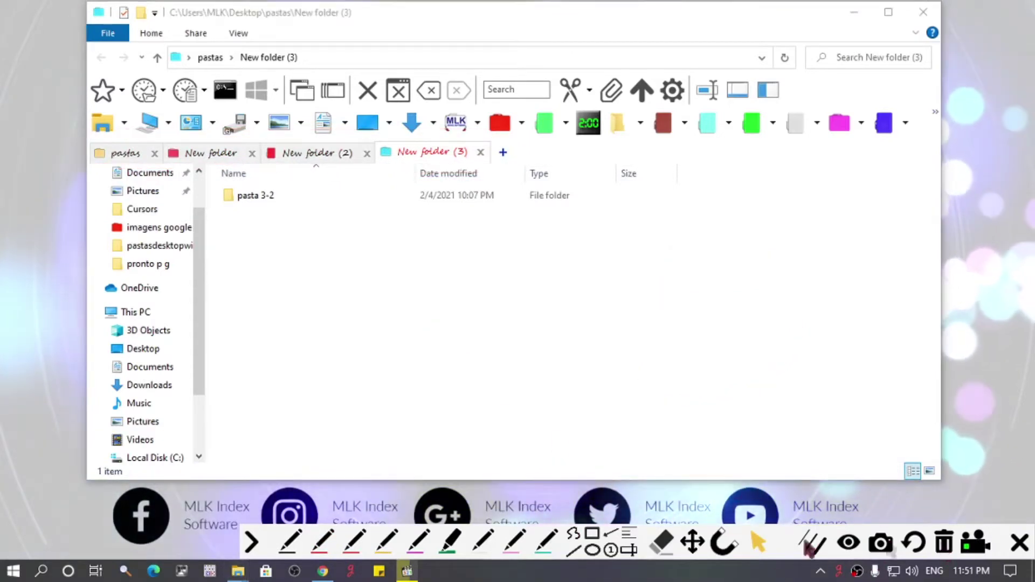
Circle the row of folder shortcut buttons above the tabs in red and clear the annotation
left_click(326, 545)
mouse_move(97, 105)
left_mouse_down()
mouse_move(78, 126)
mouse_move(108, 141)
mouse_move(714, 147)
mouse_move(908, 137)
mouse_move(485, 103)
mouse_move(101, 106)
mouse_move(86, 122)
left_mouse_up()
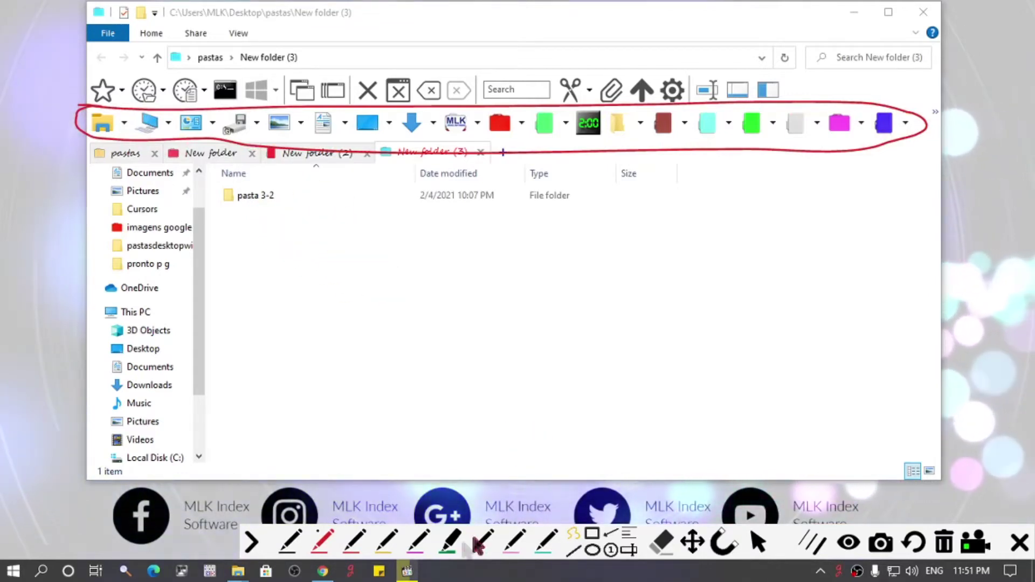
left_click(943, 543)
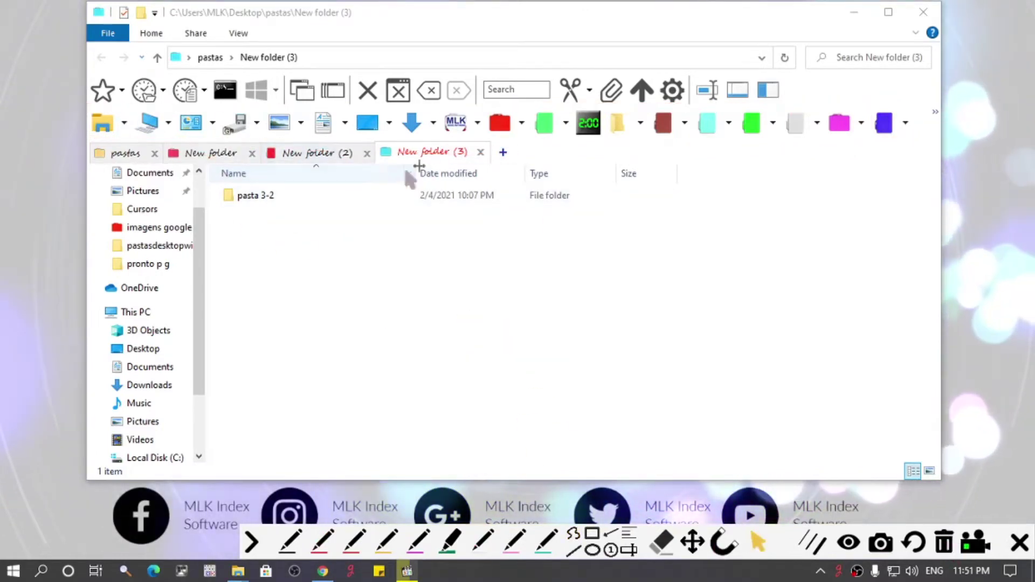
From the New folder tab, try to add the Avast Free Antivirus shortcut as a button beside the red folder button, without dropping it there
left_click(305, 153)
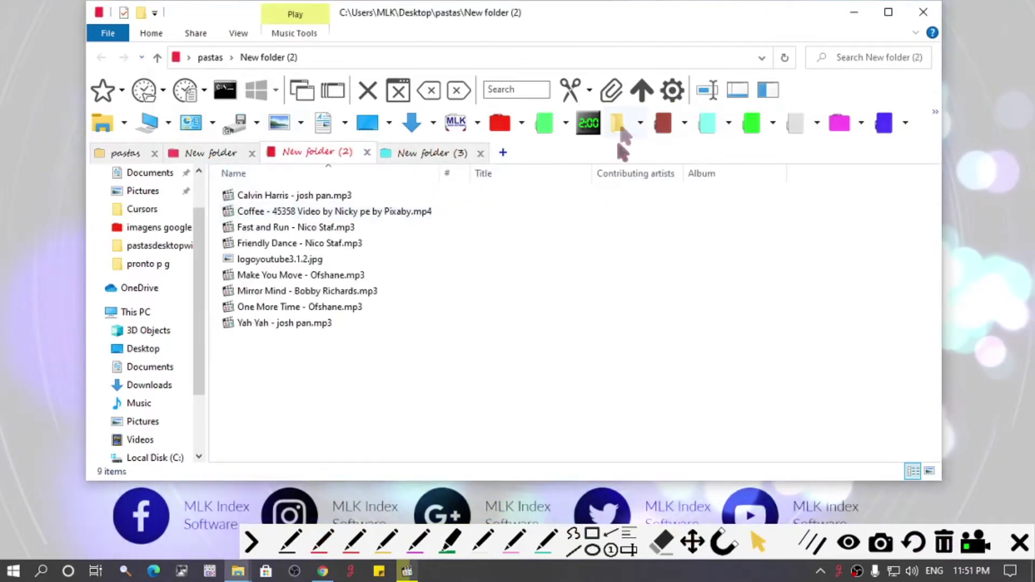
left_click(211, 154)
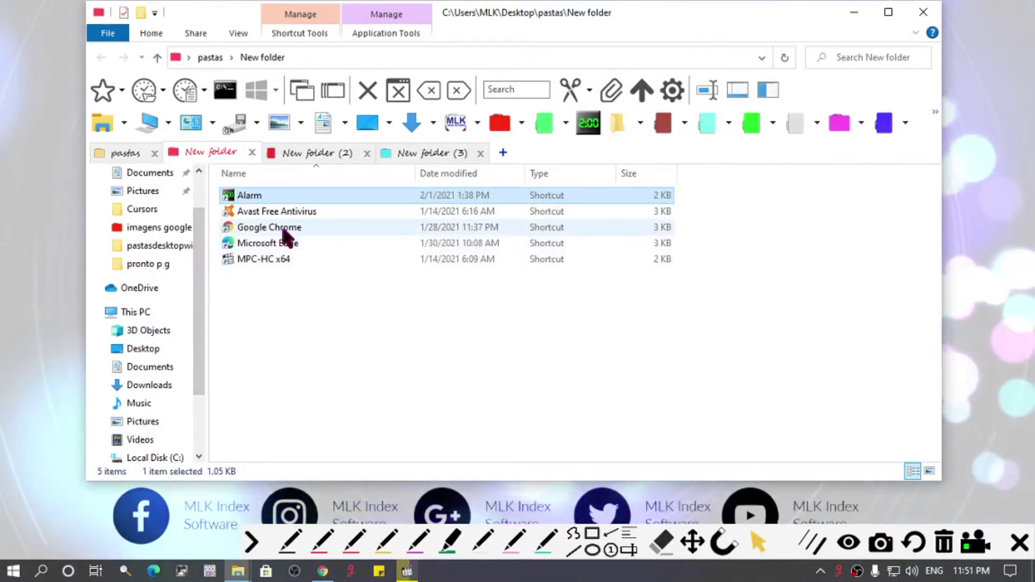
left_click_drag(272, 214, 525, 120)
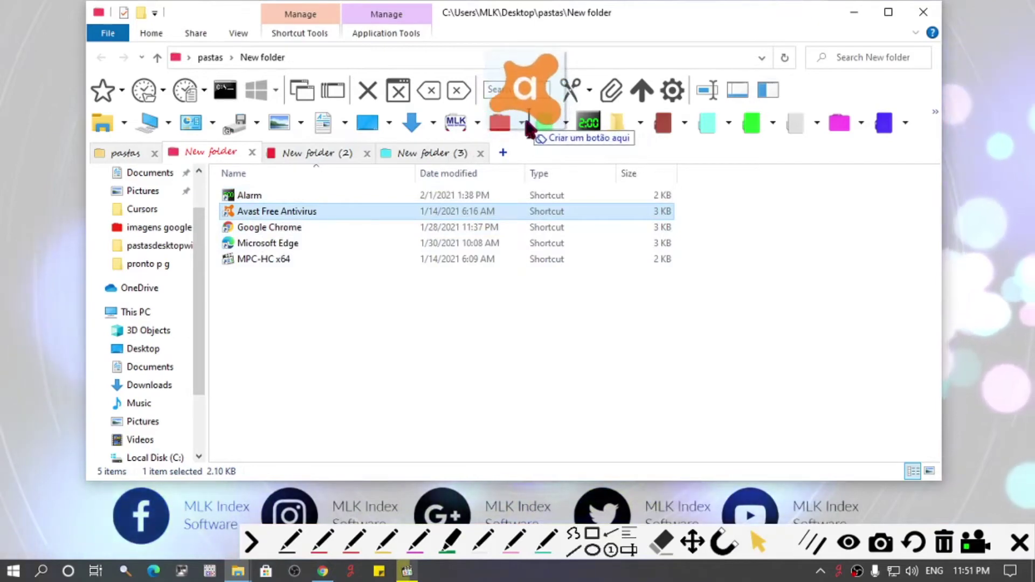
left_click_drag(525, 115, 290, 211)
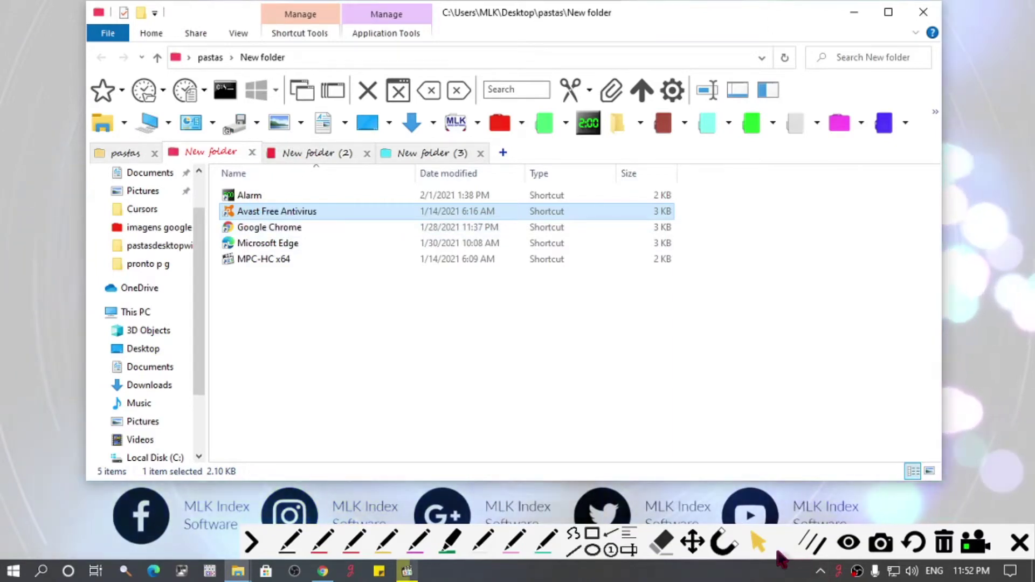
Return to the pastas tab, inspect the contents of New folder (2) through its subfolder menu, and close the menu
left_click(355, 541)
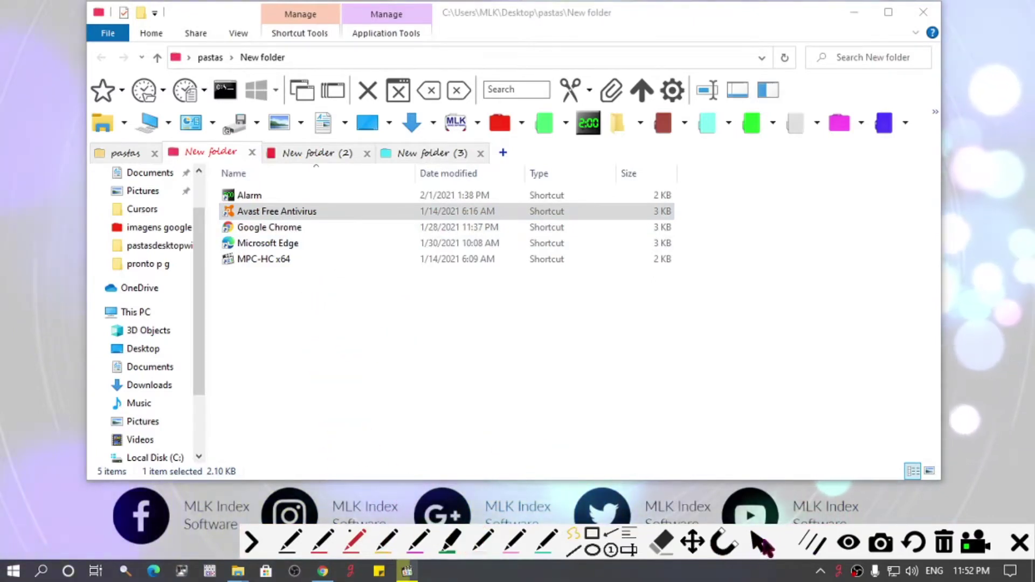
left_click(133, 150)
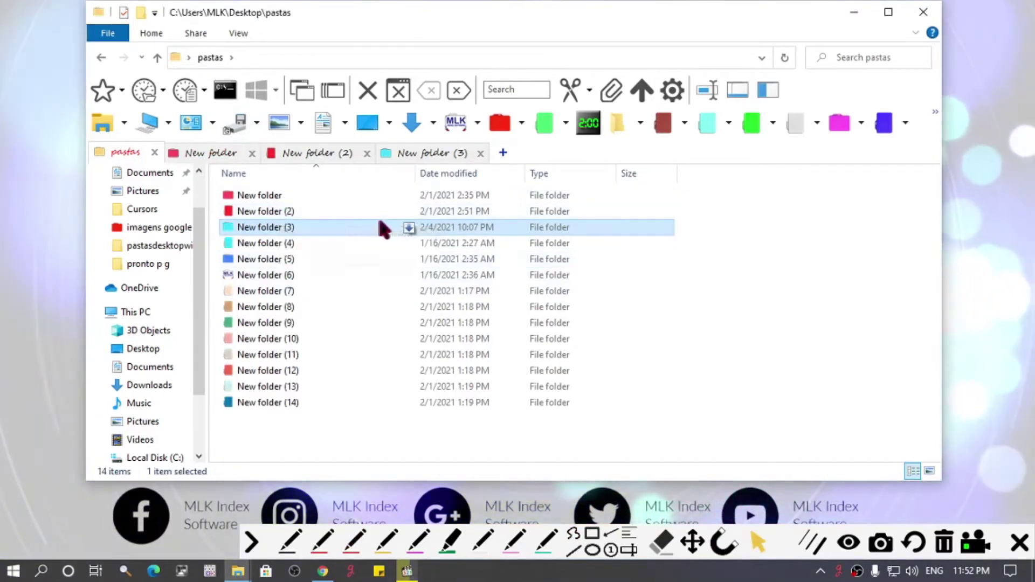
left_click(409, 210)
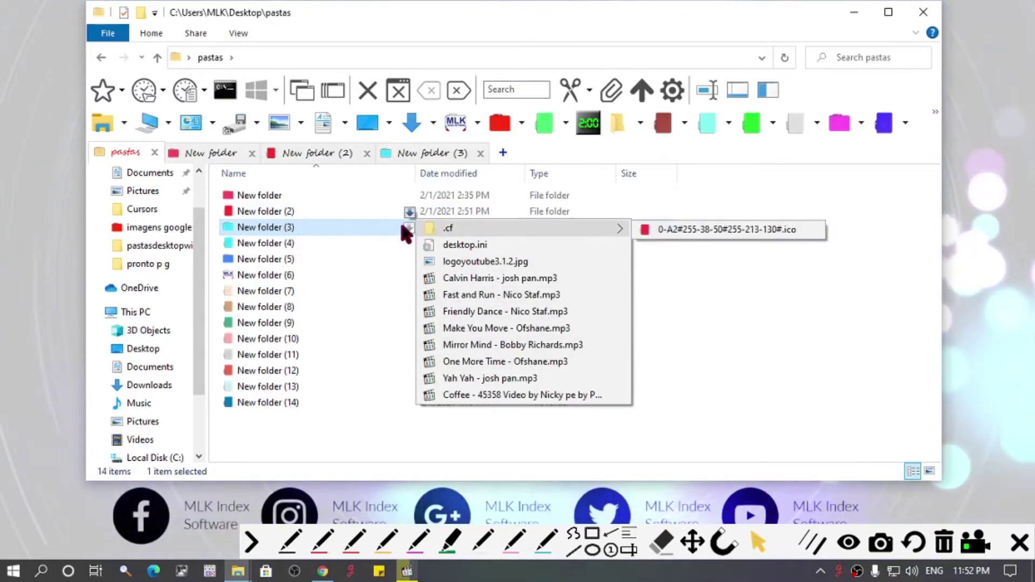
left_click(765, 409)
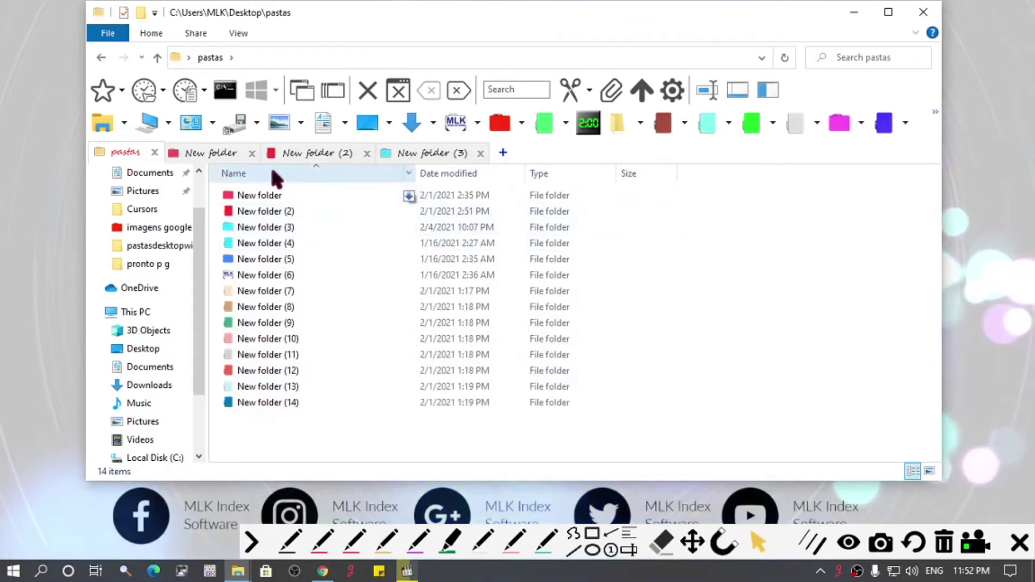
In the New folder (2) tab, preview the Calvin Harris MP3, the Coffee MP4 video and logoyoutube3.1.2.jpg
left_click(302, 151)
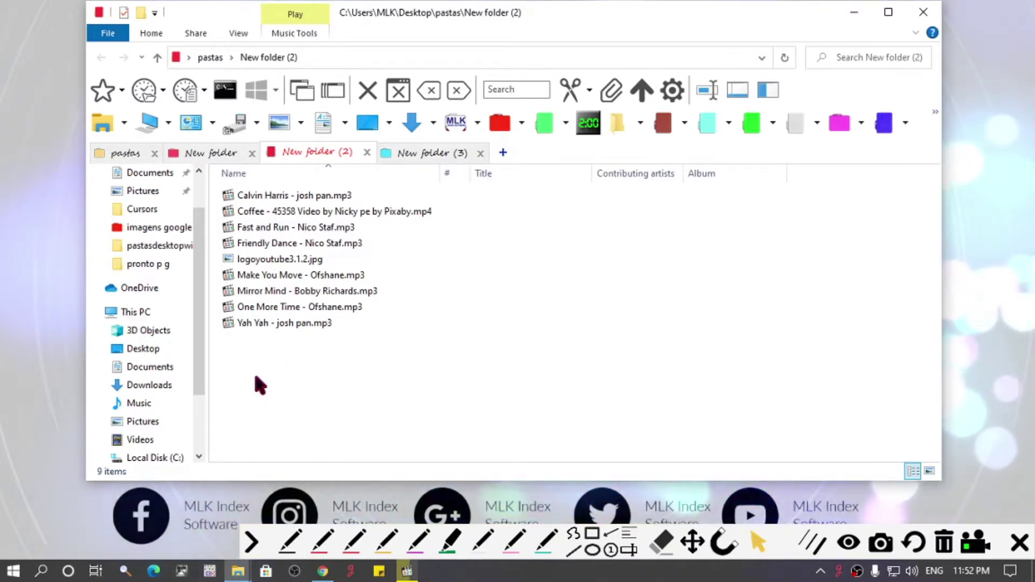
mouse_move(287, 197)
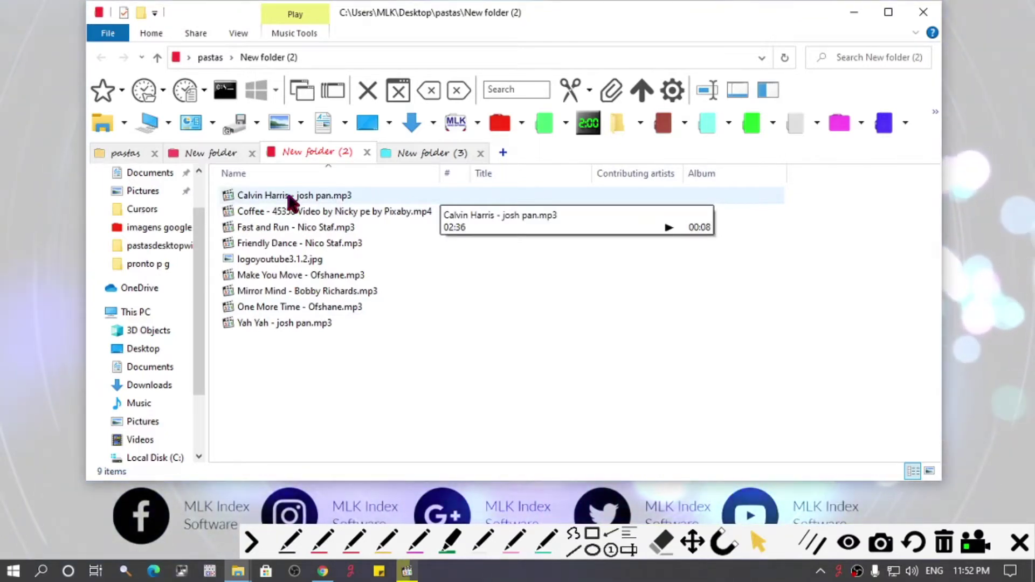
mouse_move(322, 213)
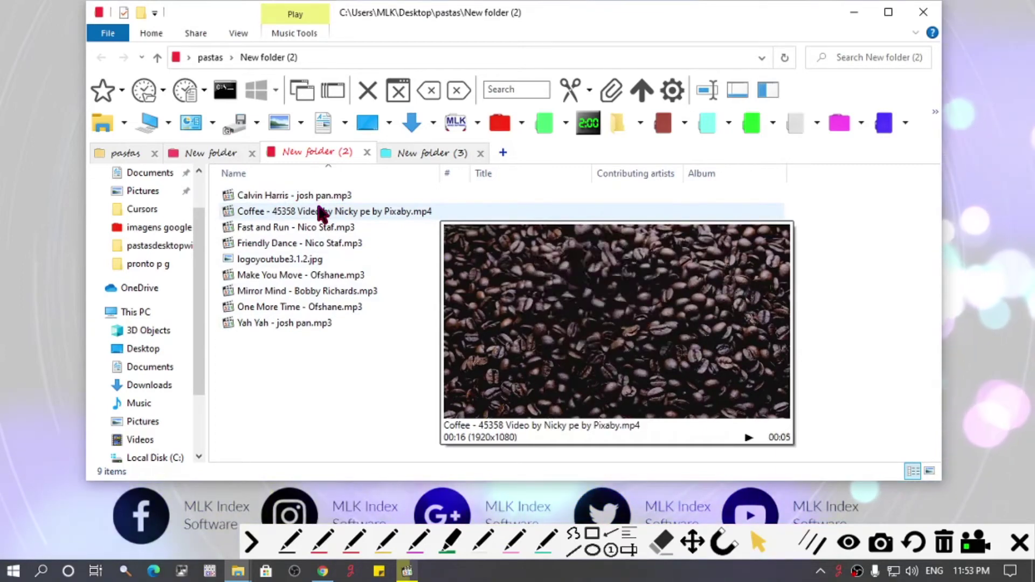
mouse_move(299, 279)
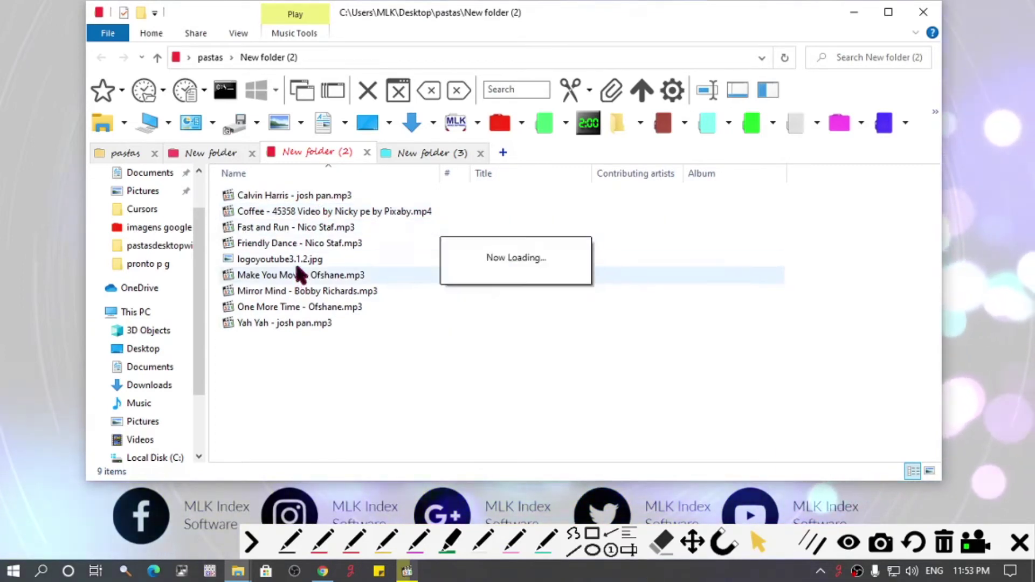
mouse_move(295, 260)
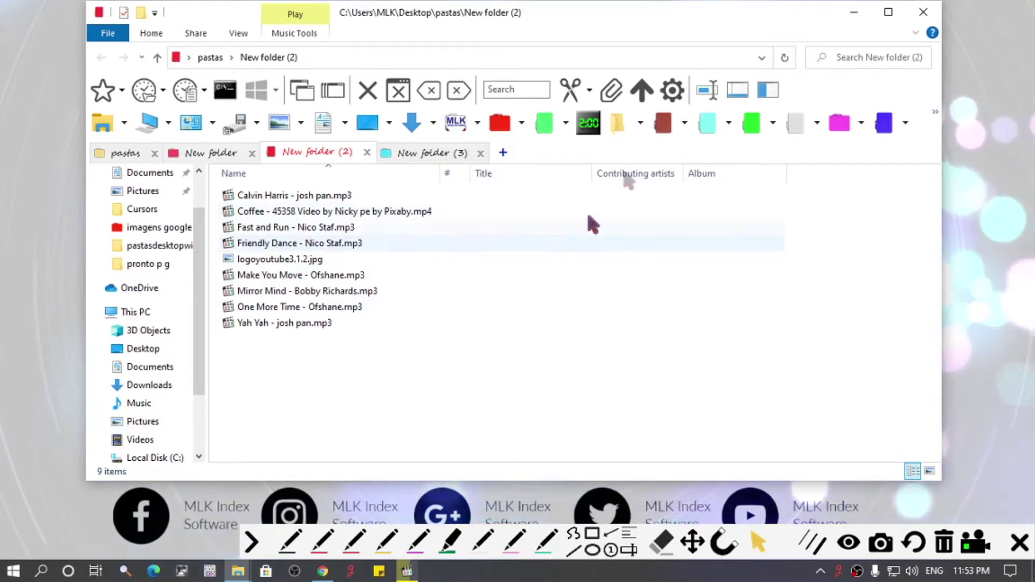
Show an extra Desktop view below the file list and another one beside it
left_click(729, 91)
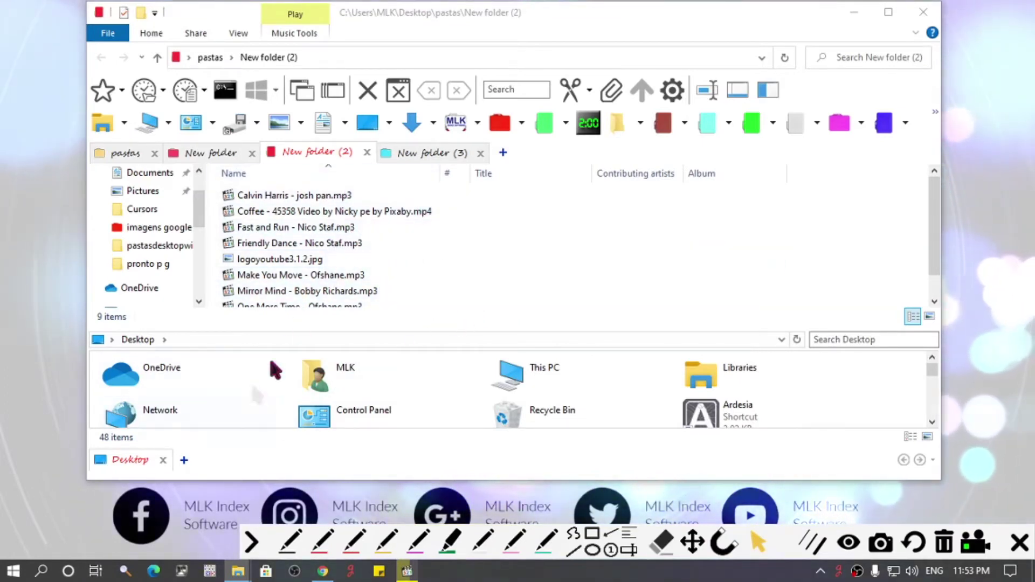
mouse_move(383, 263)
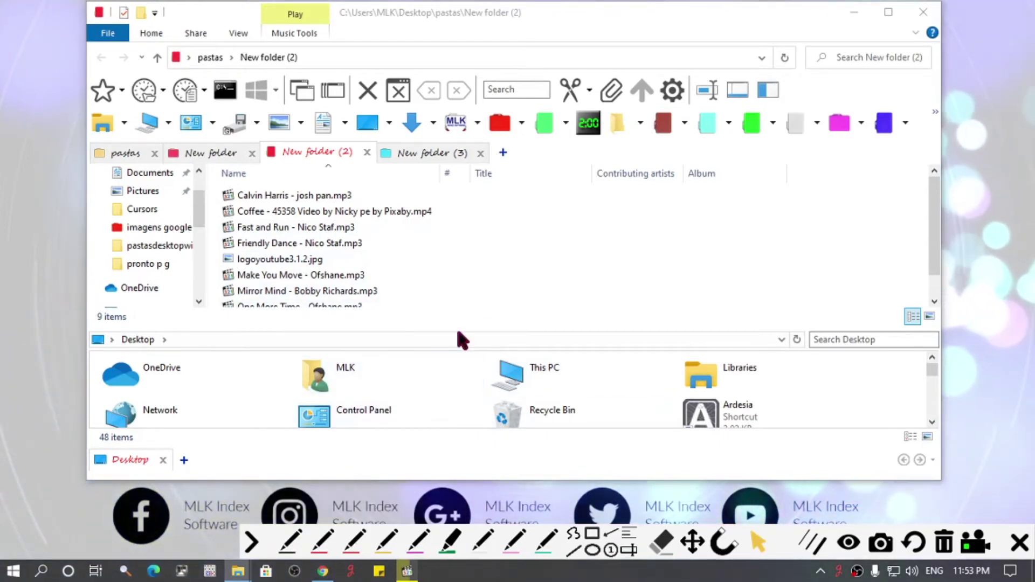
left_click(766, 88)
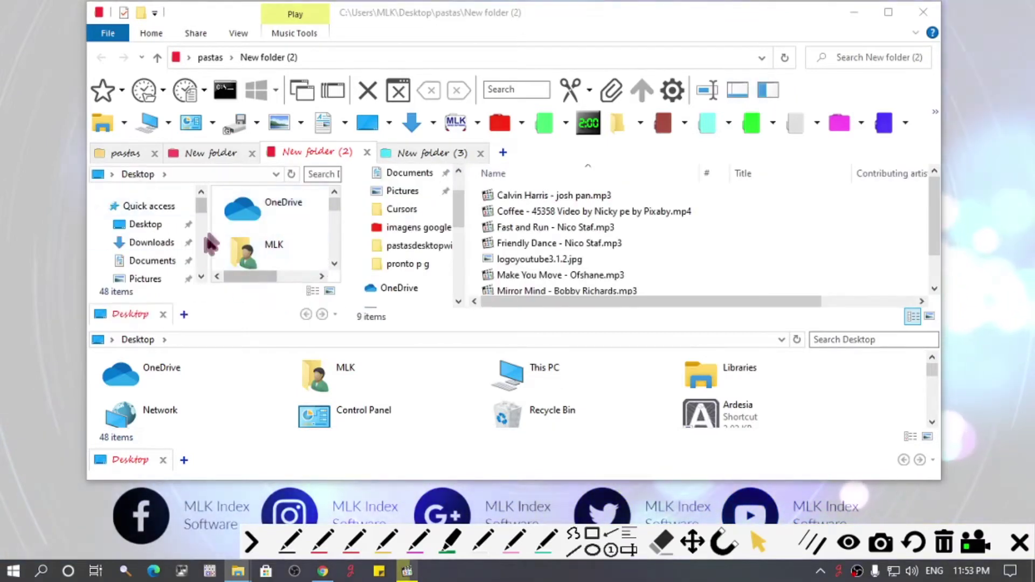
Circle in red the icons in the side Desktop view and the search fields of both extra views and the command bar
left_click(324, 542)
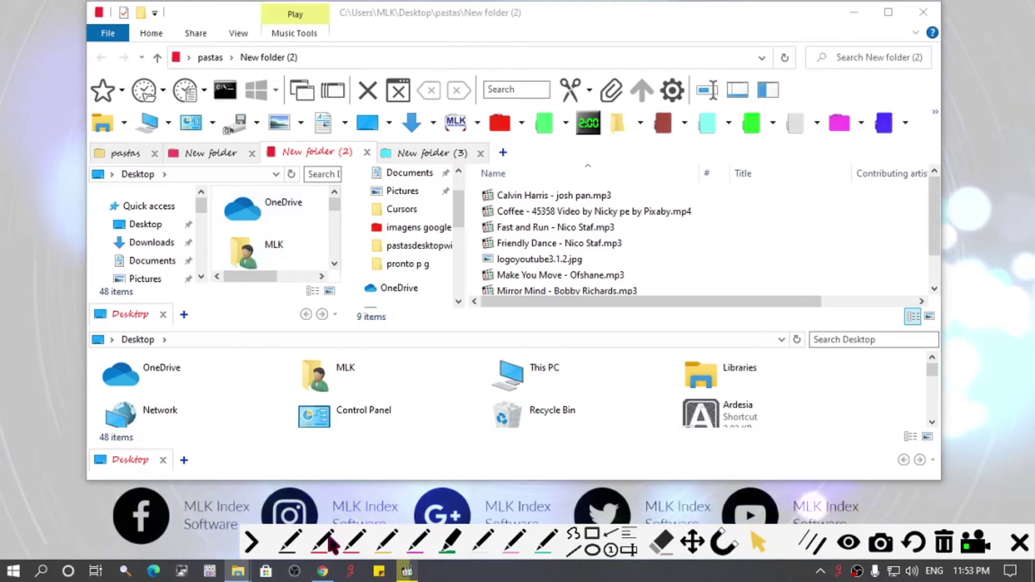
mouse_move(247, 311)
left_mouse_down()
mouse_move(235, 194)
mouse_move(331, 204)
mouse_move(211, 264)
mouse_move(204, 249)
left_mouse_up()
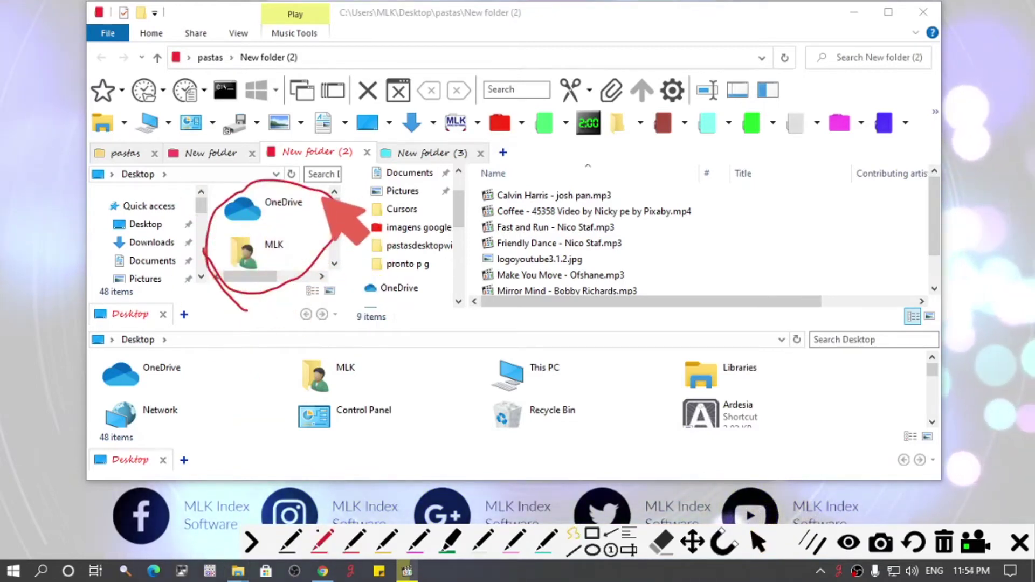
mouse_move(353, 162)
left_mouse_down()
mouse_move(297, 174)
mouse_move(312, 182)
left_mouse_up()
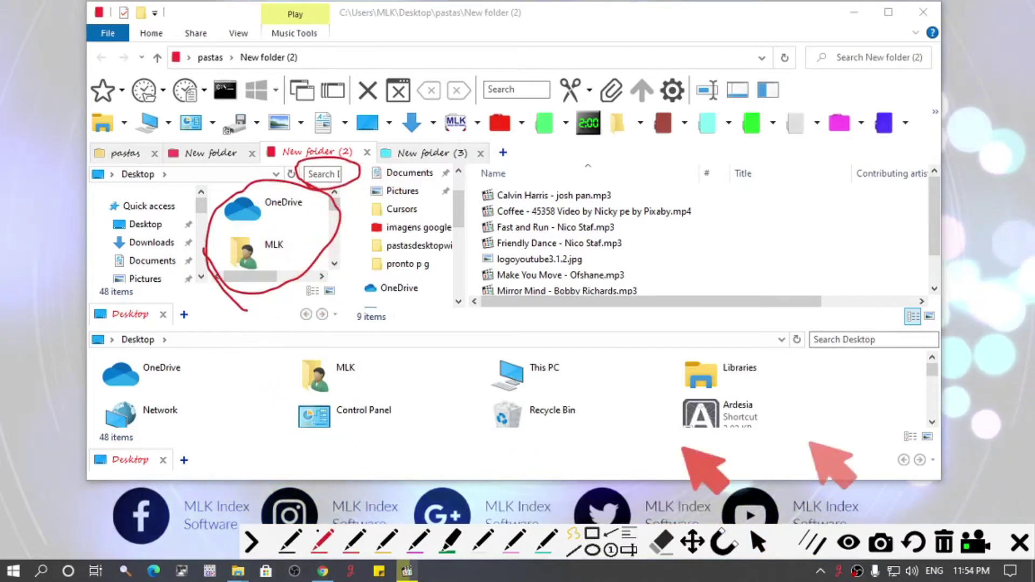
mouse_move(841, 354)
left_mouse_down()
mouse_move(782, 324)
mouse_move(936, 316)
mouse_move(760, 353)
left_mouse_up()
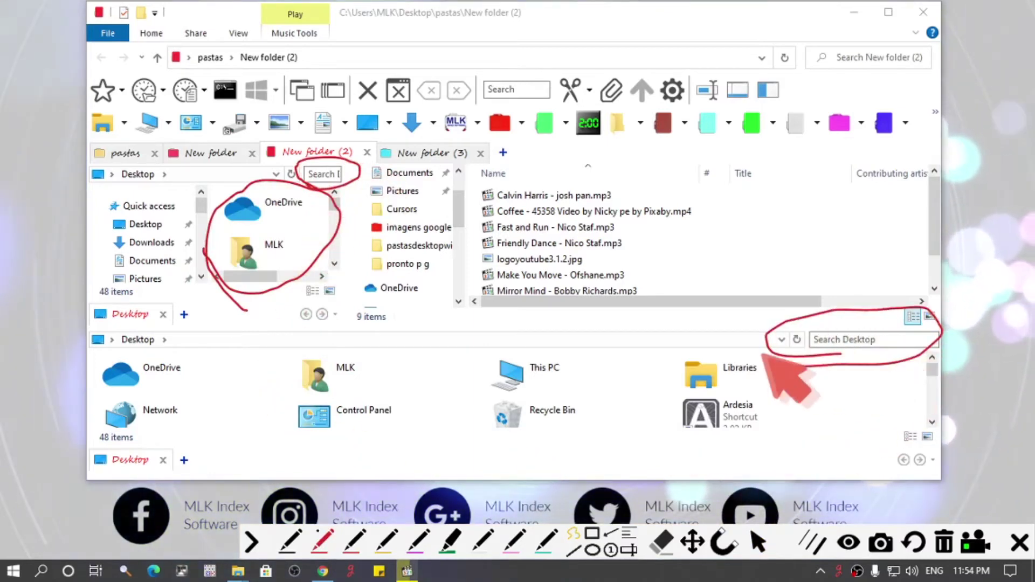
mouse_move(474, 89)
left_mouse_down()
mouse_move(589, 105)
mouse_move(469, 93)
left_mouse_up()
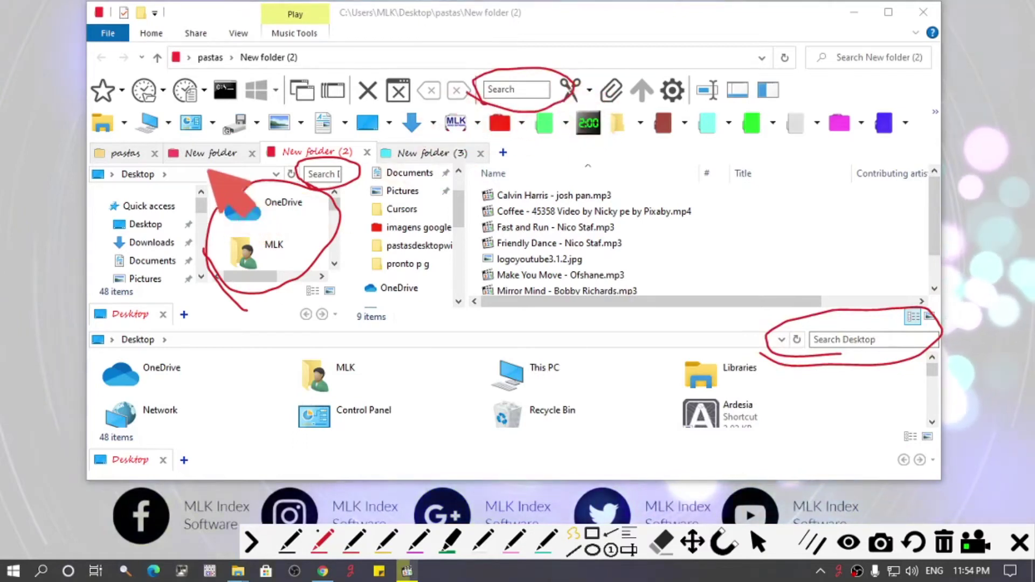
Outline the side view, the lower view and the main file view in red, and clear all annotations
mouse_move(193, 167)
left_mouse_down()
mouse_move(370, 312)
mouse_move(380, 168)
left_mouse_up()
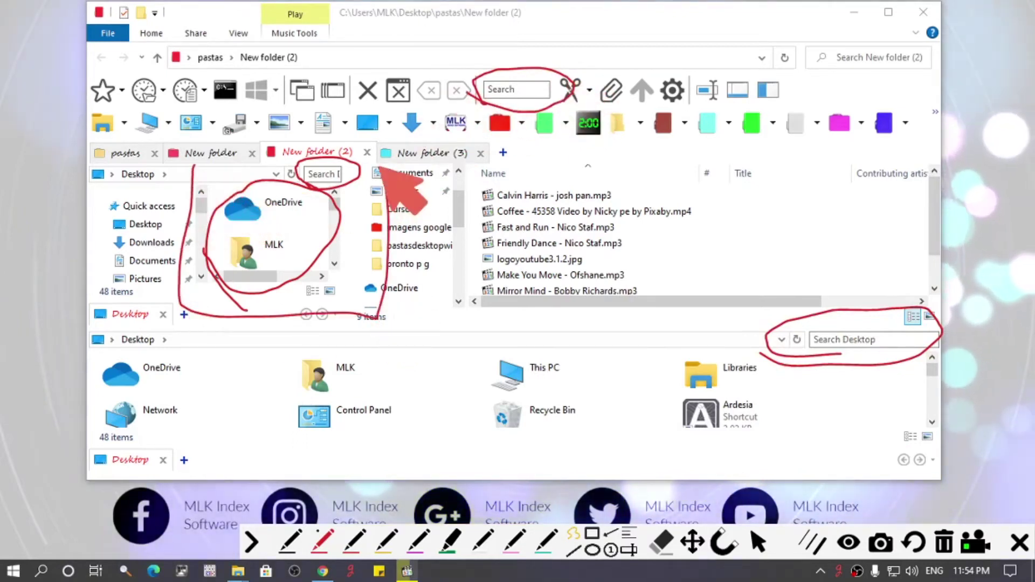
mouse_move(83, 308)
left_mouse_down()
mouse_move(162, 491)
mouse_move(895, 493)
mouse_move(949, 347)
mouse_move(463, 312)
mouse_move(3, 316)
left_mouse_up()
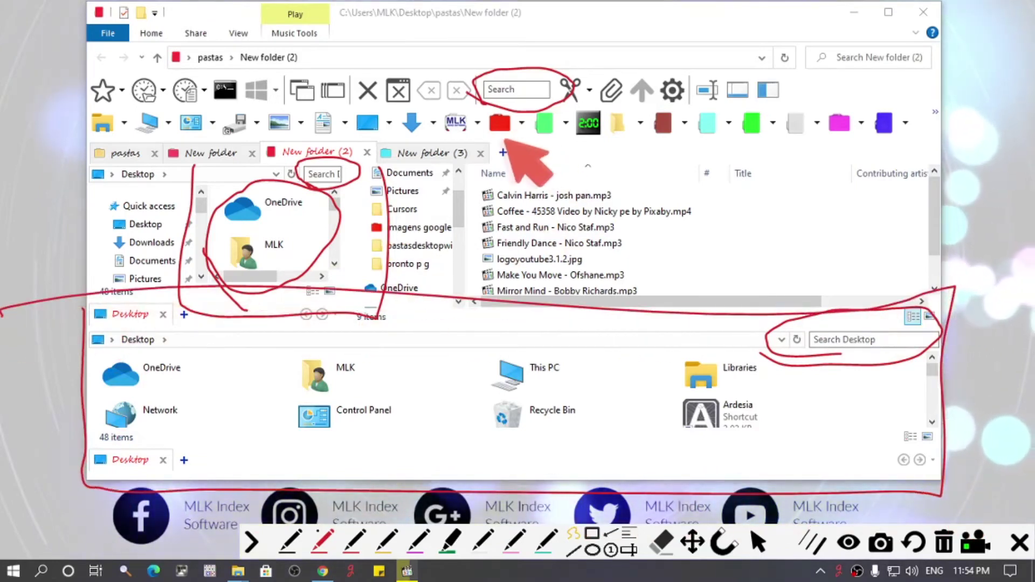
mouse_move(381, 139)
left_mouse_down()
mouse_move(388, 287)
mouse_move(798, 342)
mouse_move(951, 161)
mouse_move(385, 131)
left_mouse_up()
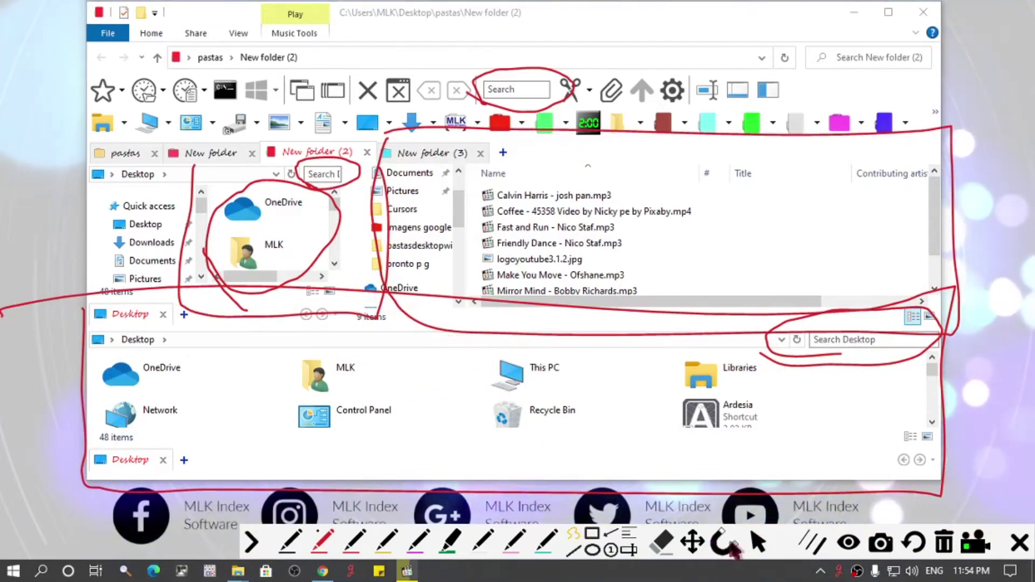
left_click(757, 541)
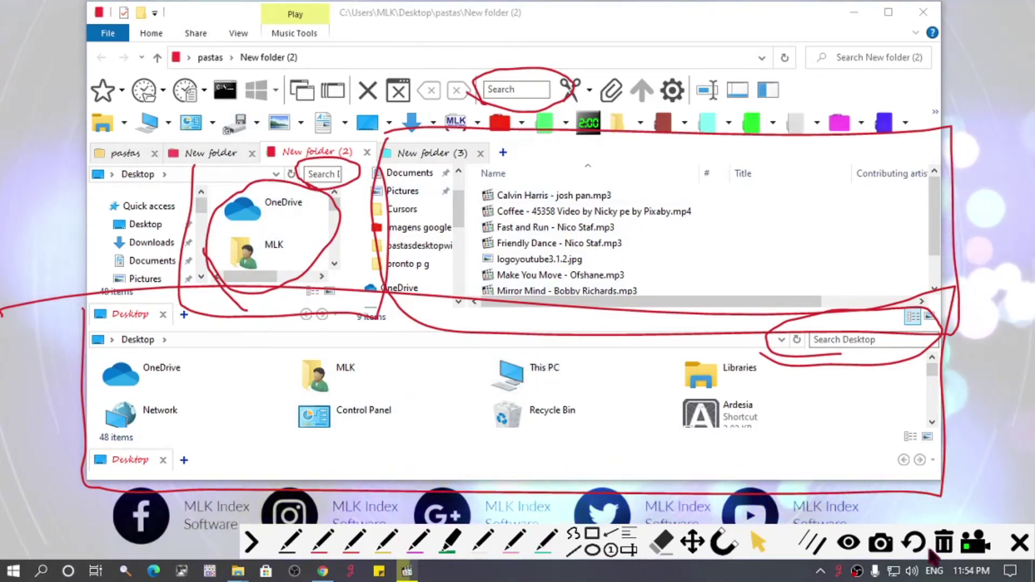
left_click(943, 542)
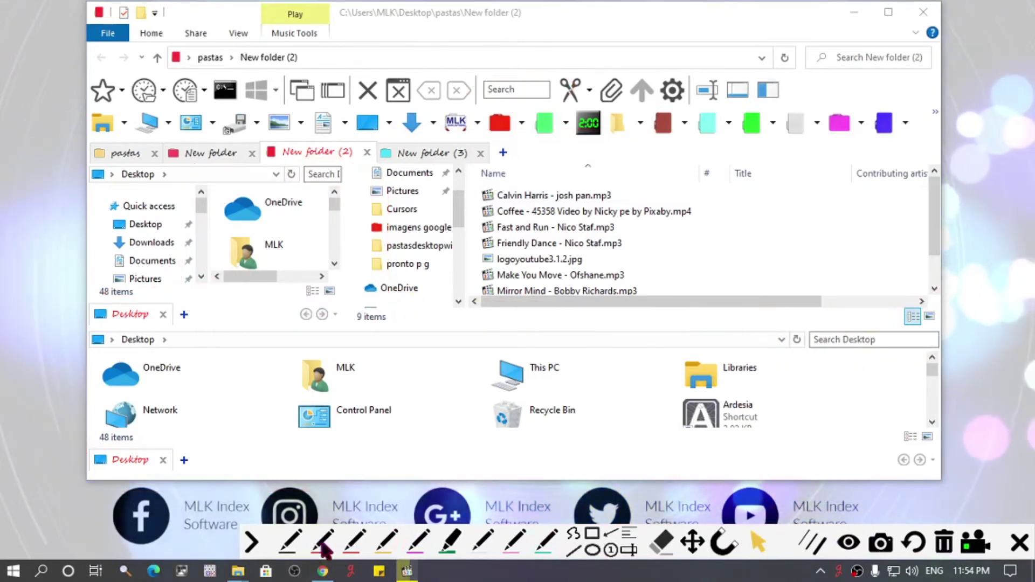
Circle in red the two clock icons in the command bar, clear the annotations and make the Explorer window active
left_click(321, 541)
mouse_move(141, 68)
left_mouse_down()
mouse_move(129, 87)
mouse_move(144, 103)
mouse_move(160, 80)
mouse_move(200, 70)
mouse_move(178, 102)
left_mouse_up()
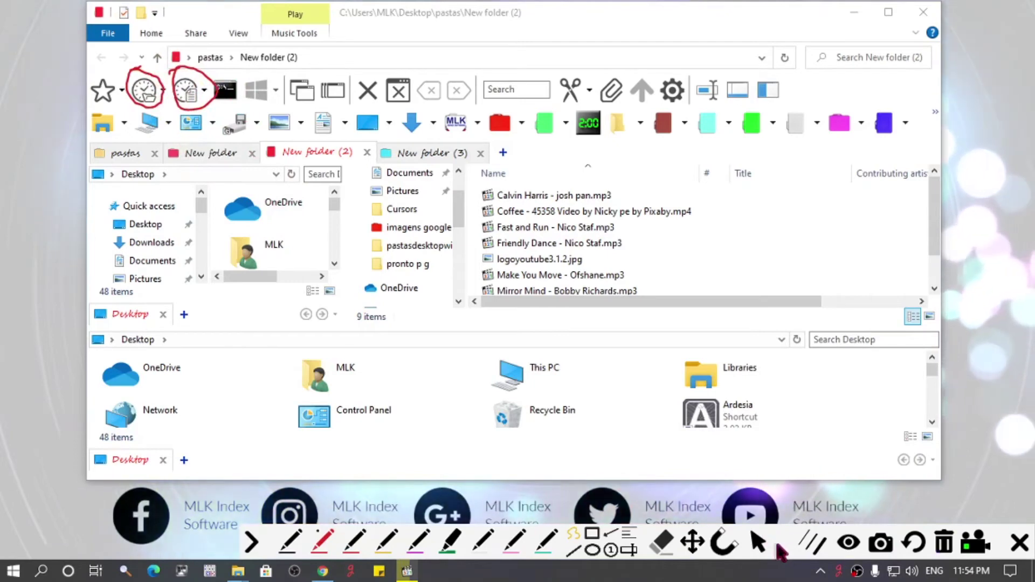
left_click(757, 542)
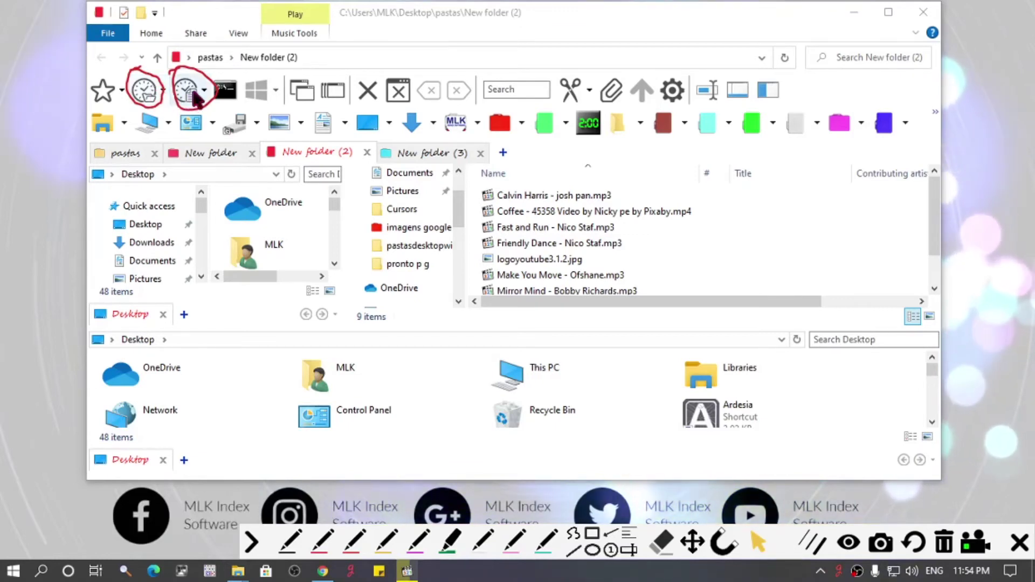
left_click(938, 547)
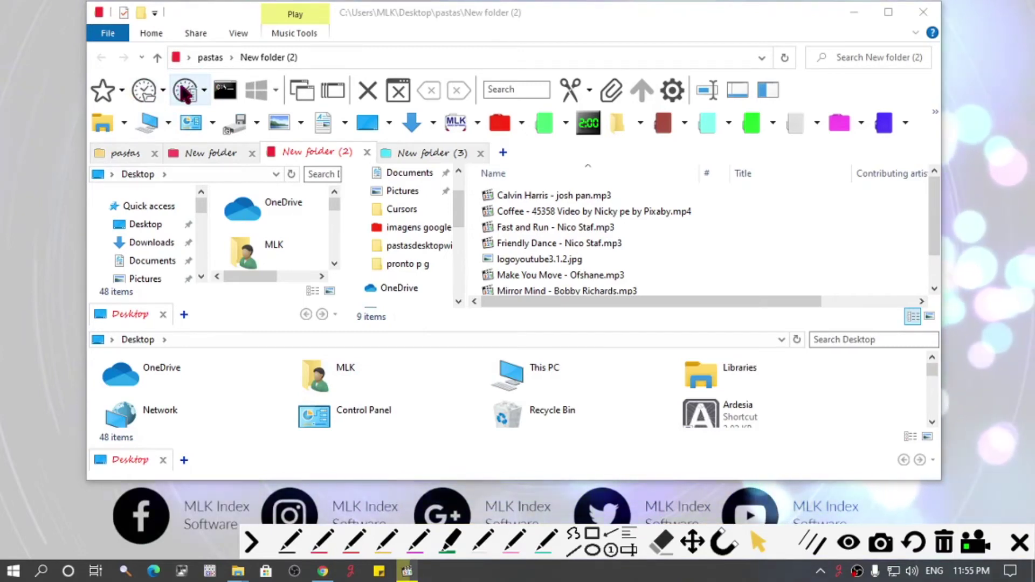
left_click(520, 35)
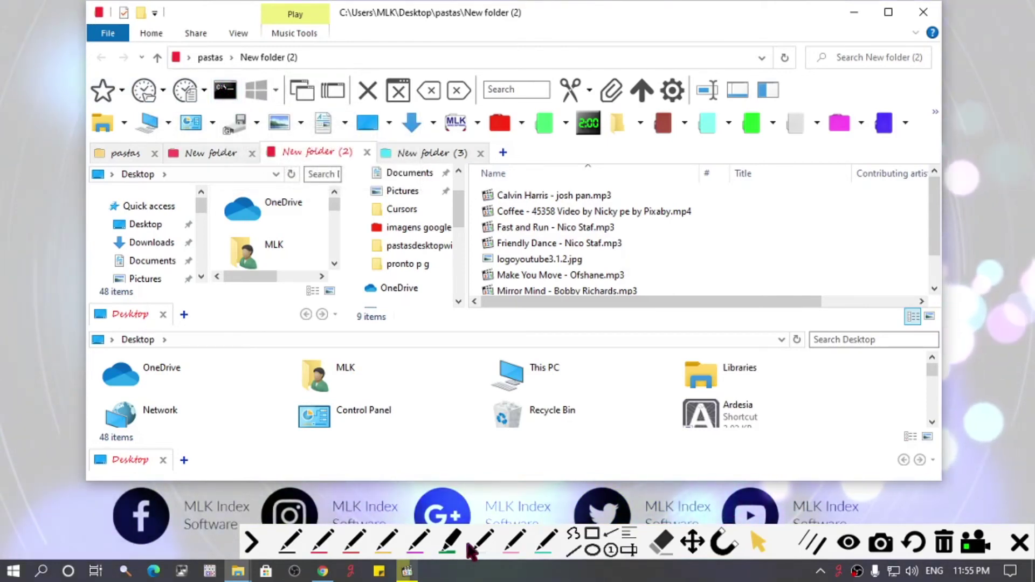
Circle in red the command bar's search field, the main file list and the gear icon, and clear all annotations
left_click(321, 540)
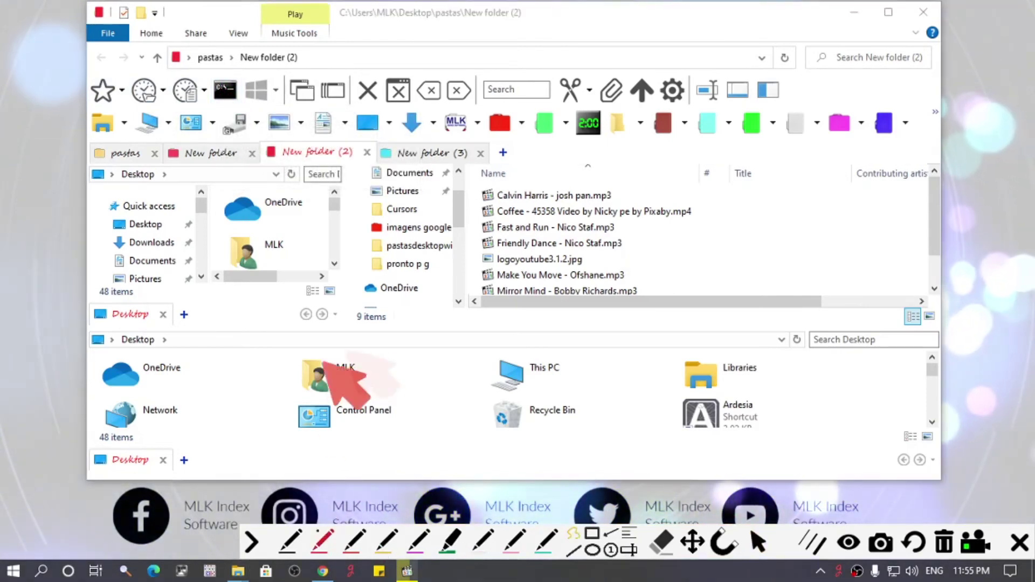
mouse_move(498, 70)
left_mouse_down()
mouse_move(464, 89)
mouse_move(526, 110)
mouse_move(536, 88)
mouse_move(499, 73)
left_mouse_up()
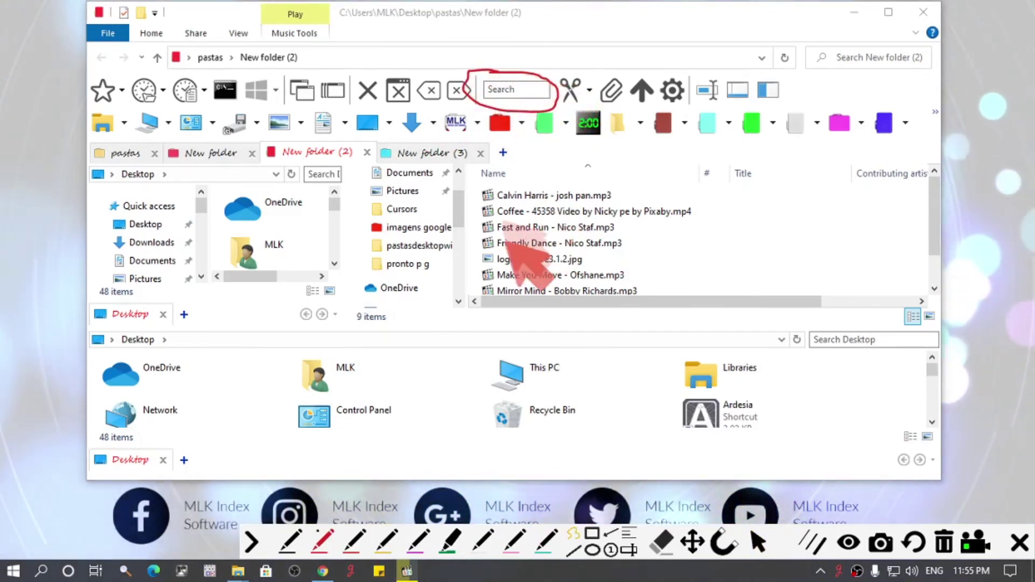
mouse_move(547, 194)
left_mouse_down()
mouse_move(504, 204)
mouse_move(776, 315)
mouse_move(663, 170)
mouse_move(539, 186)
left_mouse_up()
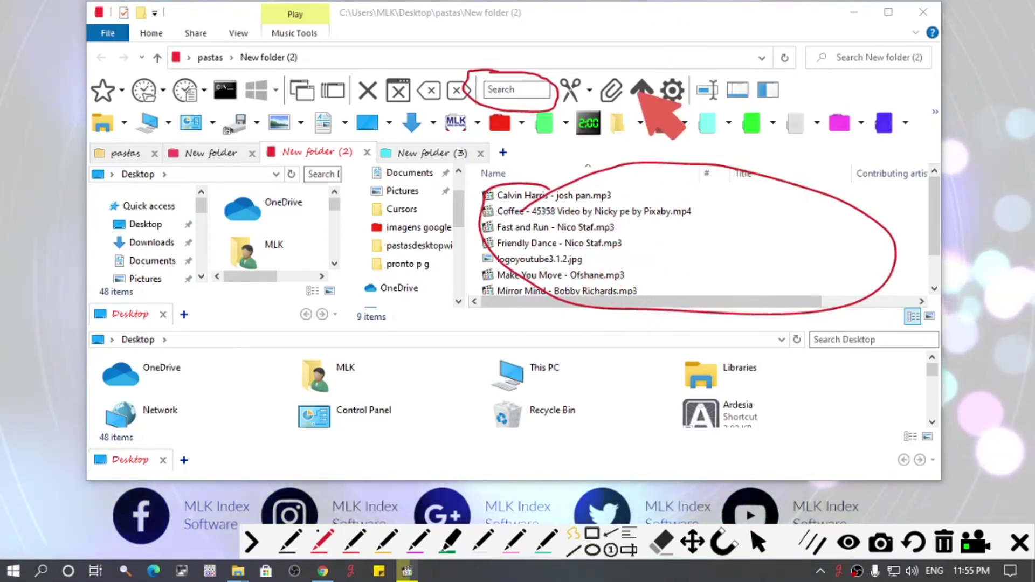
mouse_move(663, 73)
left_mouse_down()
mouse_move(677, 103)
mouse_move(693, 92)
mouse_move(664, 76)
left_mouse_up()
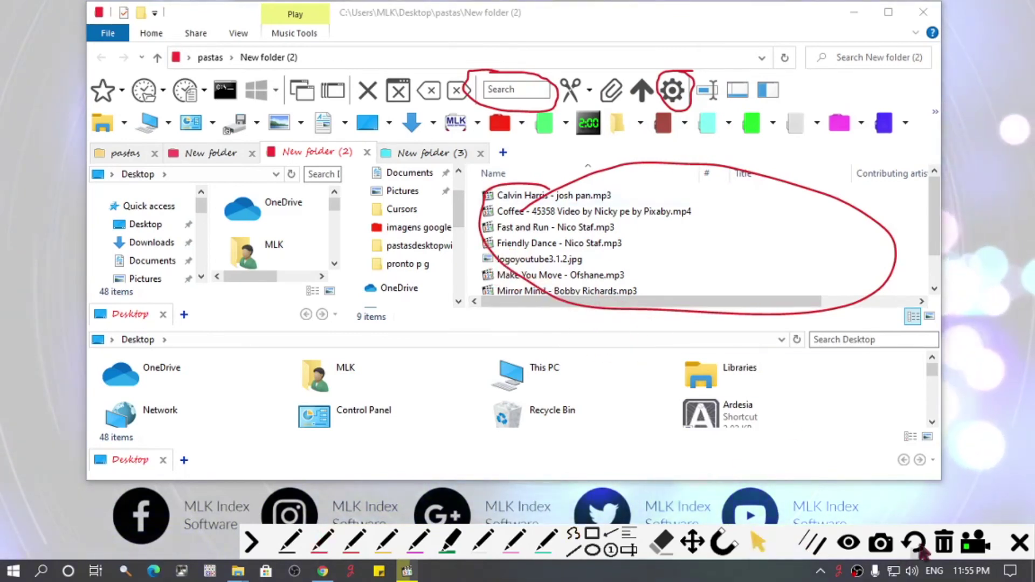
left_click(943, 542)
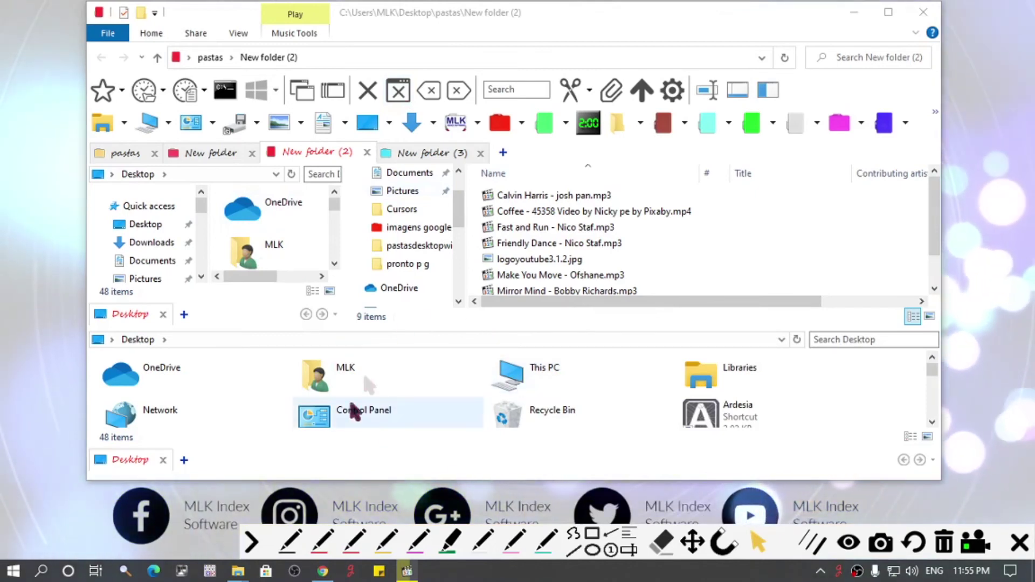
Hide both extra Desktop views, leaving only the main file view of New folder (2)
left_click(737, 87)
left_click(772, 86)
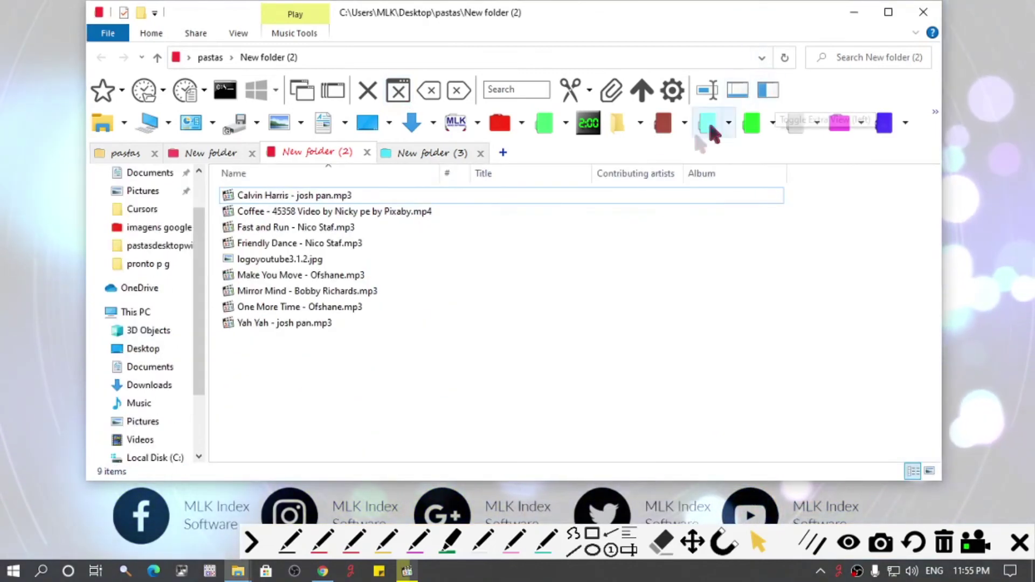